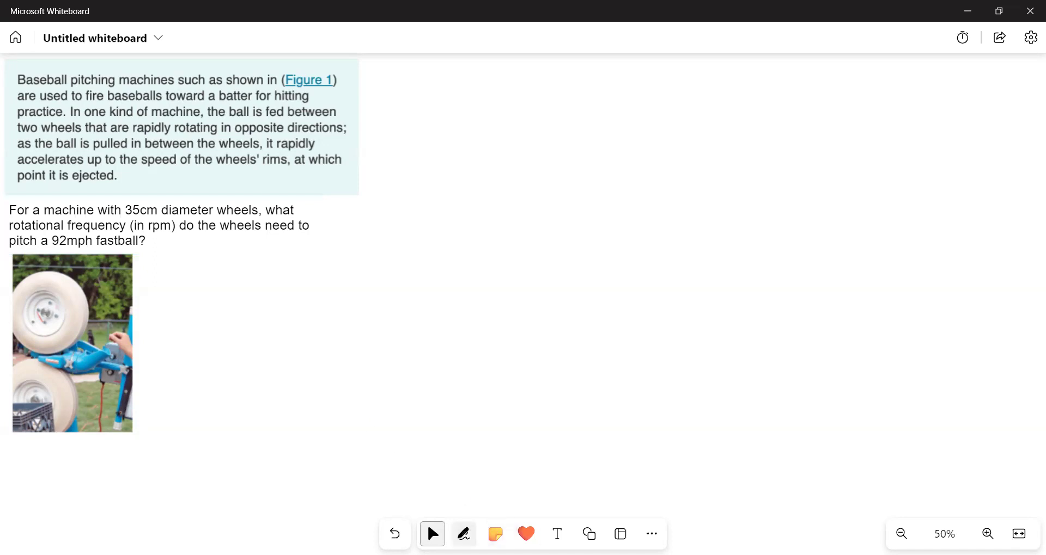
- With the pen, write the speed as v = 92 mph = 41.12 m/s
{"action": "left_click", "coordinate": [464, 534]}
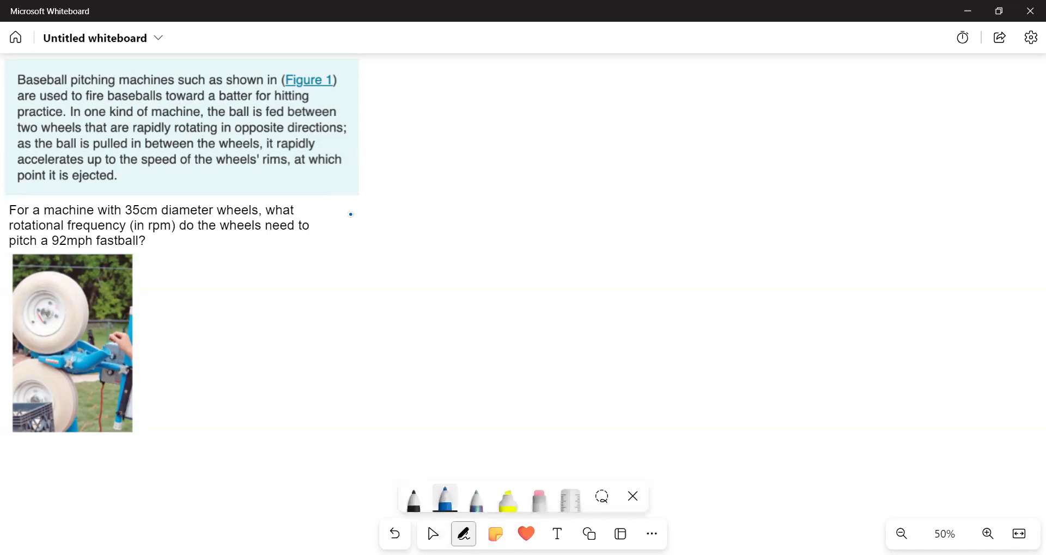
{"action": "left_click_drag", "start_coordinate": [387, 99], "coordinate": [508, 107]}
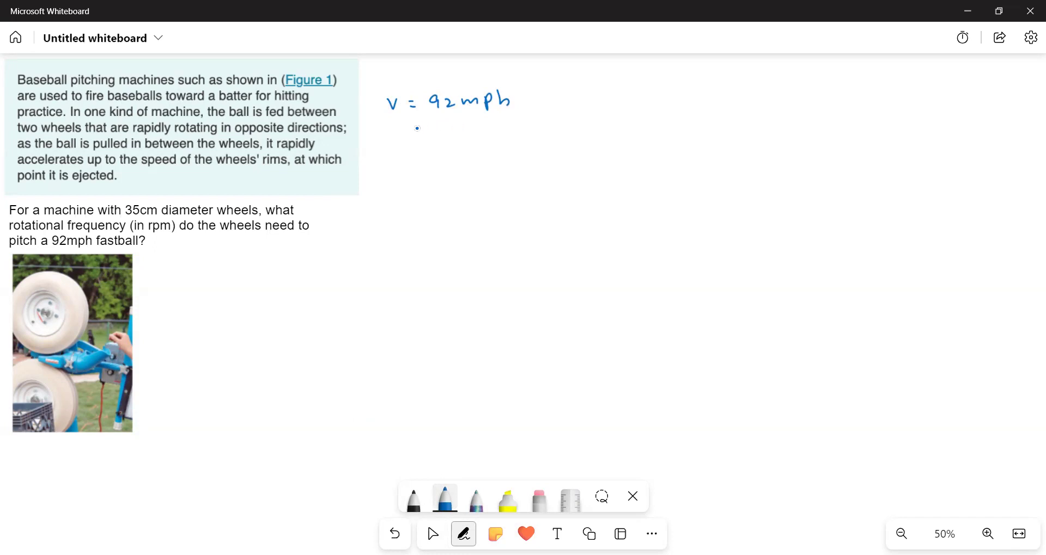
{"action": "left_click_drag", "start_coordinate": [415, 132], "coordinate": [423, 132]}
{"action": "left_click_drag", "start_coordinate": [417, 140], "coordinate": [528, 134]}
{"action": "left_click", "coordinate": [472, 135]}
{"action": "left_click_drag", "start_coordinate": [534, 115], "coordinate": [536, 142]}
{"action": "left_click_drag", "start_coordinate": [554, 125], "coordinate": [547, 139]}
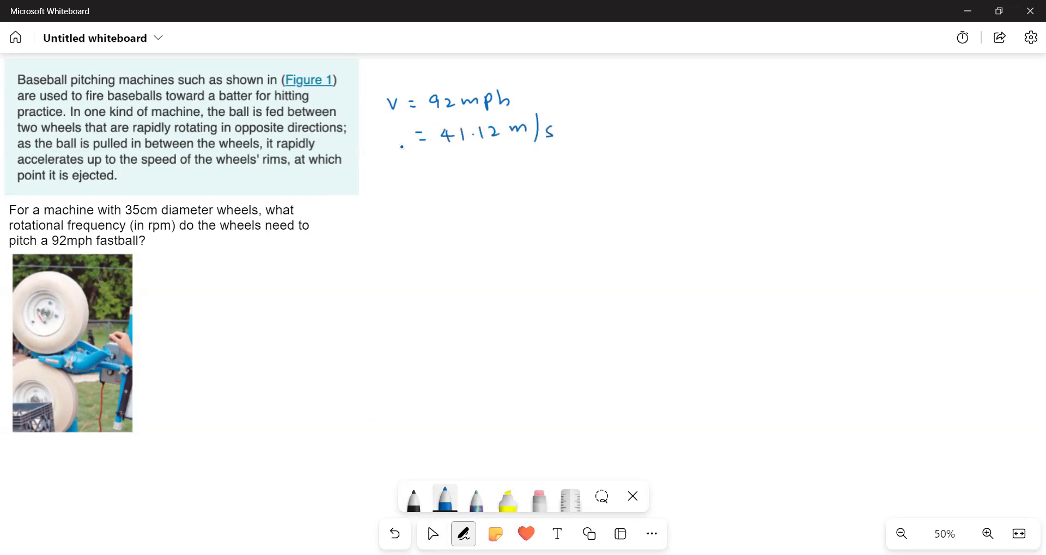
{"action": "left_click_drag", "start_coordinate": [395, 132], "coordinate": [408, 132]}
- Write the diameter line d = 35 cm = 0.35 m
{"action": "mouse_move", "coordinate": [403, 177]}
{"action": "left_mouse_down"}
{"action": "mouse_move", "coordinate": [404, 162]}
{"action": "mouse_move", "coordinate": [437, 178]}
{"action": "left_mouse_up"}
{"action": "mouse_move", "coordinate": [449, 166]}
{"action": "left_mouse_down"}
{"action": "mouse_move", "coordinate": [451, 179]}
{"action": "mouse_move", "coordinate": [469, 178]}
{"action": "mouse_move", "coordinate": [476, 161]}
{"action": "left_mouse_up"}
{"action": "mouse_move", "coordinate": [493, 167]}
{"action": "left_mouse_down"}
{"action": "mouse_move", "coordinate": [488, 176]}
{"action": "mouse_move", "coordinate": [515, 172]}
{"action": "left_mouse_up"}
{"action": "left_click_drag", "start_coordinate": [525, 163], "coordinate": [536, 166]}
{"action": "left_click_drag", "start_coordinate": [526, 171], "coordinate": [561, 165]}
{"action": "left_click", "coordinate": [573, 169]}
{"action": "left_click_drag", "start_coordinate": [585, 159], "coordinate": [585, 175]}
{"action": "left_click_drag", "start_coordinate": [604, 169], "coordinate": [610, 158]}
{"action": "left_click_drag", "start_coordinate": [613, 169], "coordinate": [626, 173]}
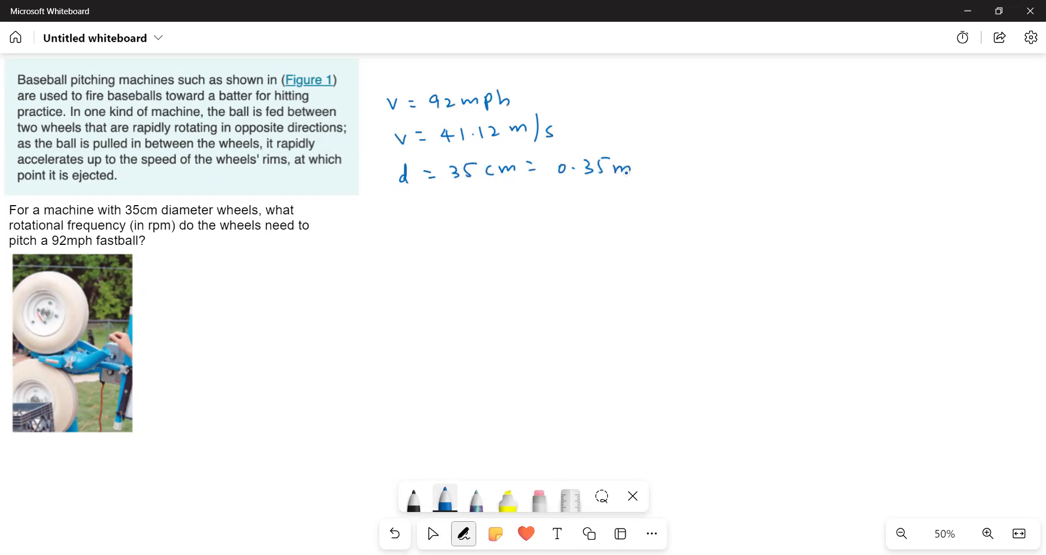
- Write the radius line r = 0.35 m / 2 = 0.175 m
{"action": "left_click_drag", "start_coordinate": [401, 200], "coordinate": [417, 212]}
{"action": "left_click_drag", "start_coordinate": [435, 204], "coordinate": [535, 201]}
{"action": "left_click", "coordinate": [474, 206]}
{"action": "left_click_drag", "start_coordinate": [460, 219], "coordinate": [524, 213]}
{"action": "left_click_drag", "start_coordinate": [486, 228], "coordinate": [502, 233]}
{"action": "left_click_drag", "start_coordinate": [551, 207], "coordinate": [621, 209]}
{"action": "left_click", "coordinate": [595, 205]}
{"action": "mouse_move", "coordinate": [630, 198]}
{"action": "left_mouse_down"}
{"action": "mouse_move", "coordinate": [630, 208]}
{"action": "mouse_move", "coordinate": [643, 194]}
{"action": "left_mouse_up"}
{"action": "left_click_drag", "start_coordinate": [647, 205], "coordinate": [665, 205]}
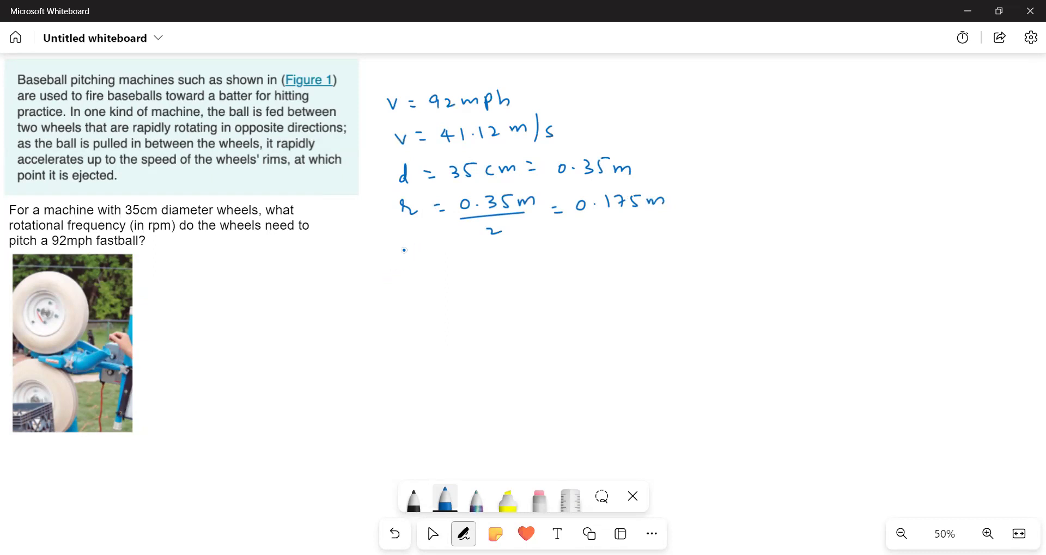
- Write ω = v/r = 41.12 with a fraction bar under the numerator
{"action": "left_click_drag", "start_coordinate": [403, 252], "coordinate": [420, 250]}
{"action": "left_click_drag", "start_coordinate": [470, 245], "coordinate": [483, 263]}
{"action": "left_click_drag", "start_coordinate": [473, 267], "coordinate": [489, 278]}
{"action": "mouse_move", "coordinate": [501, 252]}
{"action": "left_mouse_down"}
{"action": "mouse_move", "coordinate": [518, 262]}
{"action": "mouse_move", "coordinate": [551, 252]}
{"action": "mouse_move", "coordinate": [545, 260]}
{"action": "left_mouse_up"}
{"action": "left_click", "coordinate": [566, 249]}
{"action": "mouse_move", "coordinate": [555, 244]}
{"action": "left_mouse_down"}
{"action": "mouse_move", "coordinate": [559, 254]}
{"action": "mouse_move", "coordinate": [599, 251]}
{"action": "left_mouse_up"}
{"action": "mouse_move", "coordinate": [534, 266]}
{"action": "left_mouse_down"}
{"action": "mouse_move", "coordinate": [613, 260]}
{"action": "mouse_move", "coordinate": [577, 283]}
{"action": "left_mouse_up"}
- Add the 0.175 denominator, an equals sign, and begin the result 234
{"action": "left_click", "coordinate": [567, 279]}
{"action": "left_click_drag", "start_coordinate": [579, 273], "coordinate": [587, 284]}
{"action": "left_click_drag", "start_coordinate": [604, 272], "coordinate": [601, 282]}
{"action": "left_click_drag", "start_coordinate": [630, 249], "coordinate": [637, 251]}
{"action": "left_click_drag", "start_coordinate": [632, 257], "coordinate": [644, 258]}
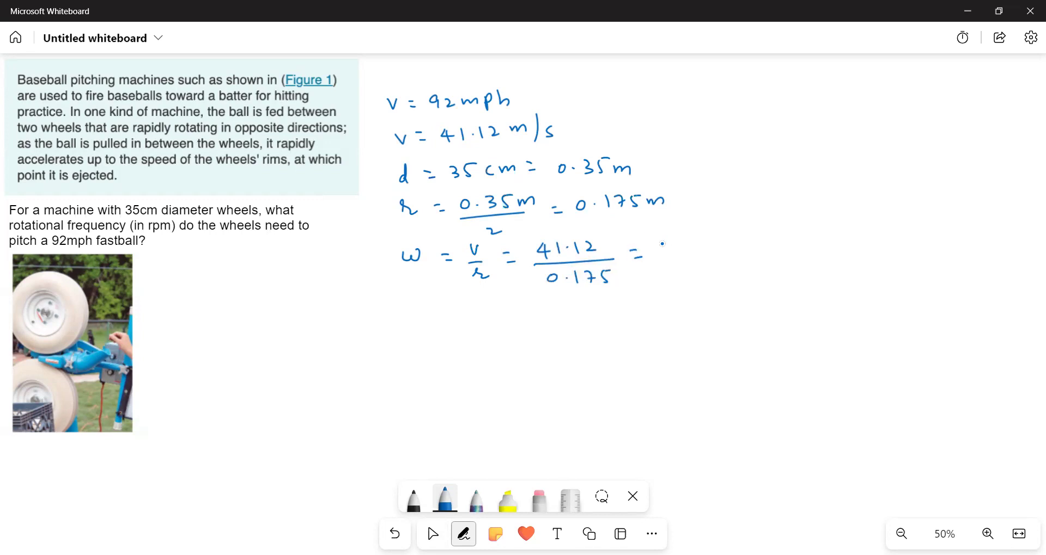
{"action": "left_click_drag", "start_coordinate": [657, 245], "coordinate": [666, 256]}
{"action": "left_click_drag", "start_coordinate": [670, 245], "coordinate": [674, 255]}
{"action": "left_click_drag", "start_coordinate": [689, 243], "coordinate": [688, 252]}
- Finish the angular speed result as 234.97 rad/s
{"action": "left_click_drag", "start_coordinate": [724, 241], "coordinate": [716, 250]}
{"action": "left_click_drag", "start_coordinate": [729, 240], "coordinate": [732, 250]}
{"action": "left_click_drag", "start_coordinate": [733, 246], "coordinate": [792, 250]}
{"action": "left_click_drag", "start_coordinate": [807, 225], "coordinate": [803, 248]}
{"action": "left_click_drag", "start_coordinate": [817, 239], "coordinate": [813, 251]}
- Write the formula ω = 2πf beside the photo
{"action": "mouse_move", "coordinate": [190, 321]}
{"action": "left_mouse_down"}
{"action": "mouse_move", "coordinate": [202, 330]}
{"action": "mouse_move", "coordinate": [208, 321]}
{"action": "left_mouse_up"}
{"action": "left_click_drag", "start_coordinate": [216, 323], "coordinate": [225, 326]}
{"action": "mouse_move", "coordinate": [239, 317]}
{"action": "left_mouse_down"}
{"action": "mouse_move", "coordinate": [250, 326]}
{"action": "mouse_move", "coordinate": [268, 317]}
{"action": "left_mouse_up"}
{"action": "left_click_drag", "start_coordinate": [260, 320], "coordinate": [258, 327]}
{"action": "left_click_drag", "start_coordinate": [265, 319], "coordinate": [269, 313]}
{"action": "left_click_drag", "start_coordinate": [283, 311], "coordinate": [275, 333]}
{"action": "left_click_drag", "start_coordinate": [275, 323], "coordinate": [292, 321]}
- Rearrange it below as f = ω/2π
{"action": "mouse_move", "coordinate": [207, 353]}
{"action": "left_mouse_down"}
{"action": "mouse_move", "coordinate": [202, 378]}
{"action": "mouse_move", "coordinate": [209, 368]}
{"action": "left_mouse_up"}
{"action": "left_click_drag", "start_coordinate": [228, 364], "coordinate": [233, 365]}
{"action": "mouse_move", "coordinate": [228, 371]}
{"action": "left_mouse_down"}
{"action": "mouse_move", "coordinate": [271, 355]}
{"action": "mouse_move", "coordinate": [279, 373]}
{"action": "mouse_move", "coordinate": [269, 395]}
{"action": "mouse_move", "coordinate": [281, 385]}
{"action": "left_mouse_up"}
{"action": "left_click_drag", "start_coordinate": [281, 385], "coordinate": [286, 396]}
{"action": "left_click_drag", "start_coordinate": [275, 387], "coordinate": [288, 384]}
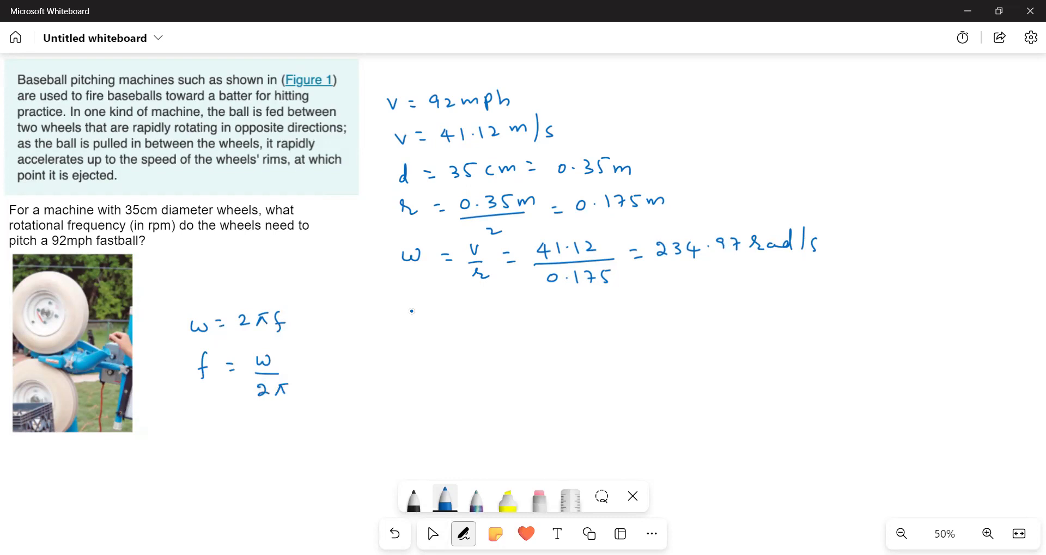
- Start the frequency line with f = under the ω result
{"action": "mouse_move", "coordinate": [413, 314]}
{"action": "left_mouse_down"}
{"action": "mouse_move", "coordinate": [407, 332]}
{"action": "mouse_move", "coordinate": [415, 322]}
{"action": "left_mouse_up"}
{"action": "left_click_drag", "start_coordinate": [437, 317], "coordinate": [443, 318]}
{"action": "left_click_drag", "start_coordinate": [438, 326], "coordinate": [486, 327]}
- Write the numerator 234.97 rad/s over a fraction bar
{"action": "left_click_drag", "start_coordinate": [488, 312], "coordinate": [490, 327]}
{"action": "left_click_drag", "start_coordinate": [506, 310], "coordinate": [515, 320]}
{"action": "left_click", "coordinate": [520, 319]}
{"action": "mouse_move", "coordinate": [510, 313]}
{"action": "left_mouse_down"}
{"action": "mouse_move", "coordinate": [511, 330]}
{"action": "mouse_move", "coordinate": [536, 324]}
{"action": "left_mouse_up"}
{"action": "mouse_move", "coordinate": [547, 311]}
{"action": "left_mouse_down"}
{"action": "mouse_move", "coordinate": [552, 322]}
{"action": "mouse_move", "coordinate": [577, 311]}
{"action": "mouse_move", "coordinate": [599, 317]}
{"action": "left_mouse_up"}
{"action": "left_click_drag", "start_coordinate": [601, 315], "coordinate": [614, 323]}
{"action": "left_click_drag", "start_coordinate": [630, 304], "coordinate": [621, 319]}
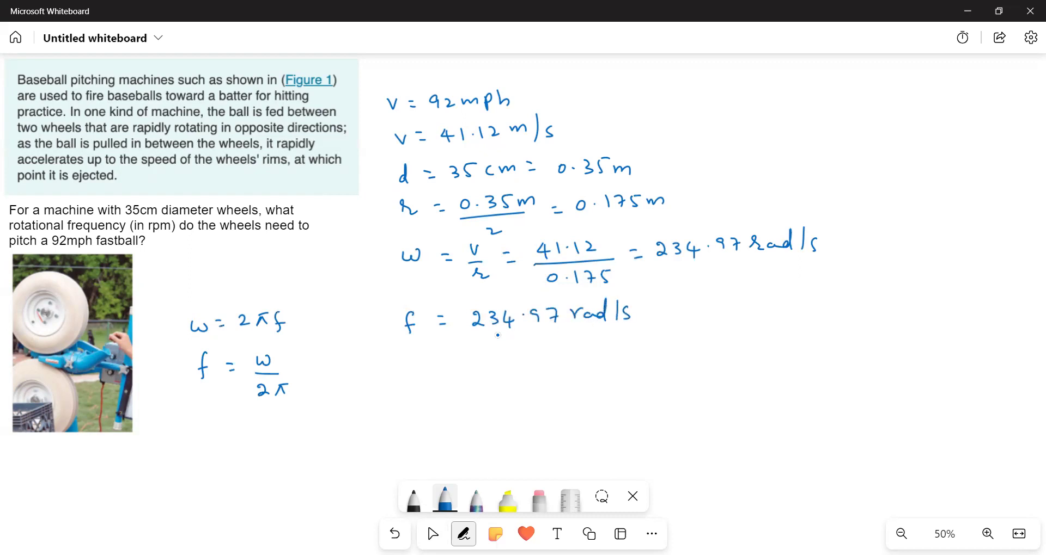
{"action": "left_click_drag", "start_coordinate": [476, 339], "coordinate": [630, 329]}
- Add the 2π rad denominator and the result = 37.39/sec
{"action": "left_click_drag", "start_coordinate": [511, 344], "coordinate": [522, 355]}
{"action": "mouse_move", "coordinate": [526, 344]}
{"action": "left_mouse_down"}
{"action": "mouse_move", "coordinate": [526, 355]}
{"action": "mouse_move", "coordinate": [535, 343]}
{"action": "left_mouse_up"}
{"action": "left_click_drag", "start_coordinate": [545, 346], "coordinate": [561, 355]}
{"action": "mouse_move", "coordinate": [578, 348]}
{"action": "left_mouse_down"}
{"action": "mouse_move", "coordinate": [570, 354]}
{"action": "mouse_move", "coordinate": [580, 356]}
{"action": "left_mouse_up"}
{"action": "left_click_drag", "start_coordinate": [643, 322], "coordinate": [656, 329]}
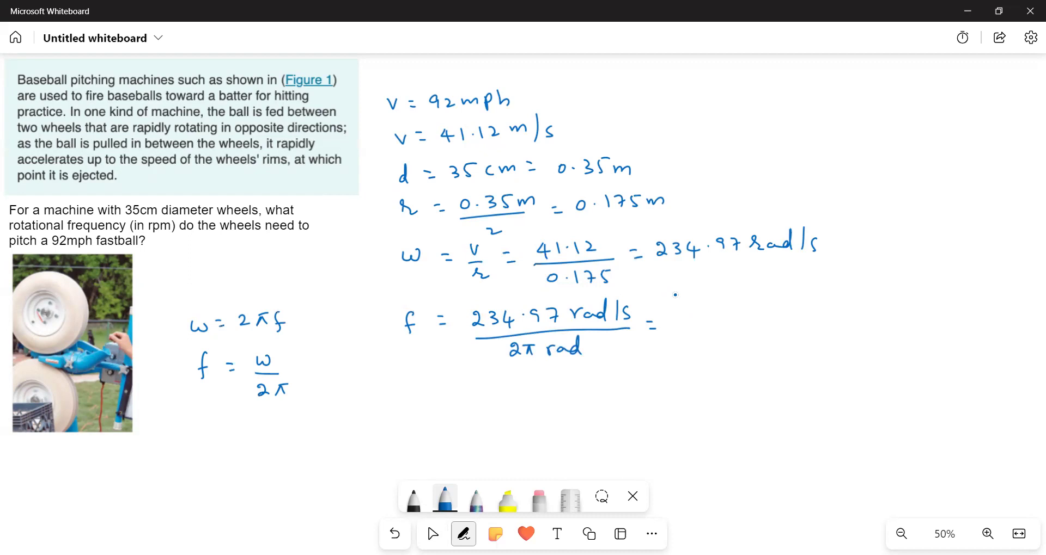
{"action": "mouse_move", "coordinate": [676, 311]}
{"action": "left_mouse_down"}
{"action": "mouse_move", "coordinate": [675, 322]}
{"action": "mouse_move", "coordinate": [725, 315]}
{"action": "mouse_move", "coordinate": [719, 322]}
{"action": "mouse_move", "coordinate": [736, 326]}
{"action": "left_mouse_up"}
{"action": "left_click", "coordinate": [704, 315]}
{"action": "mouse_move", "coordinate": [757, 294]}
{"action": "left_mouse_down"}
{"action": "mouse_move", "coordinate": [752, 330]}
{"action": "mouse_move", "coordinate": [784, 327]}
{"action": "left_mouse_up"}
{"action": "left_click_drag", "start_coordinate": [796, 319], "coordinate": [791, 328]}
{"action": "left_click", "coordinate": [802, 324]}
- Write '1 second' on a new line below
{"action": "left_click_drag", "start_coordinate": [402, 380], "coordinate": [402, 394]}
{"action": "mouse_move", "coordinate": [424, 381]}
{"action": "left_mouse_down"}
{"action": "mouse_move", "coordinate": [416, 392]}
{"action": "mouse_move", "coordinate": [442, 392]}
{"action": "left_mouse_up"}
{"action": "left_click_drag", "start_coordinate": [457, 385], "coordinate": [466, 392]}
{"action": "left_click_drag", "start_coordinate": [475, 386], "coordinate": [477, 392]}
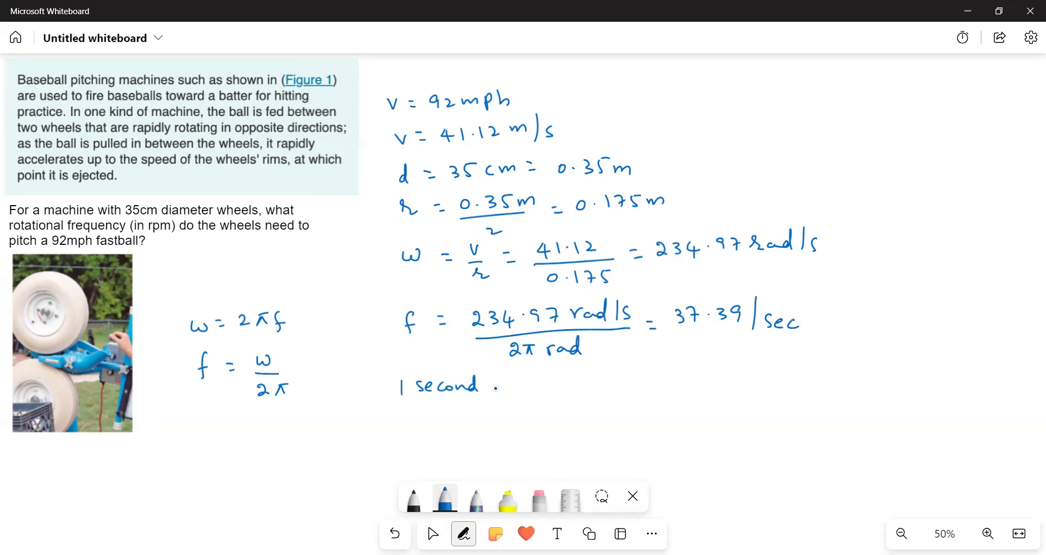
- Continue the sentence with 'the wheel makes 37.39'
{"action": "mouse_move", "coordinate": [500, 379]}
{"action": "left_mouse_down"}
{"action": "mouse_move", "coordinate": [502, 391]}
{"action": "mouse_move", "coordinate": [519, 391]}
{"action": "left_mouse_up"}
{"action": "left_click_drag", "start_coordinate": [494, 384], "coordinate": [529, 390]}
{"action": "left_click_drag", "start_coordinate": [543, 381], "coordinate": [578, 389]}
{"action": "left_click_drag", "start_coordinate": [578, 388], "coordinate": [669, 389]}
{"action": "left_click", "coordinate": [607, 388]}
{"action": "left_click_drag", "start_coordinate": [669, 381], "coordinate": [691, 384]}
{"action": "mouse_move", "coordinate": [713, 372]}
{"action": "left_mouse_down"}
{"action": "mouse_move", "coordinate": [714, 384]}
{"action": "mouse_move", "coordinate": [820, 381]}
{"action": "left_mouse_up"}
{"action": "left_click", "coordinate": [750, 376]}
- Finish with 'rotations', write '1 minute' with a '?' below, and begin '1 min'
{"action": "mouse_move", "coordinate": [829, 364]}
{"action": "left_mouse_down"}
{"action": "mouse_move", "coordinate": [833, 381]}
{"action": "mouse_move", "coordinate": [857, 381]}
{"action": "left_mouse_up"}
{"action": "left_click_drag", "start_coordinate": [848, 366], "coordinate": [865, 365]}
{"action": "left_click", "coordinate": [866, 370]}
{"action": "left_click_drag", "start_coordinate": [865, 376], "coordinate": [905, 376]}
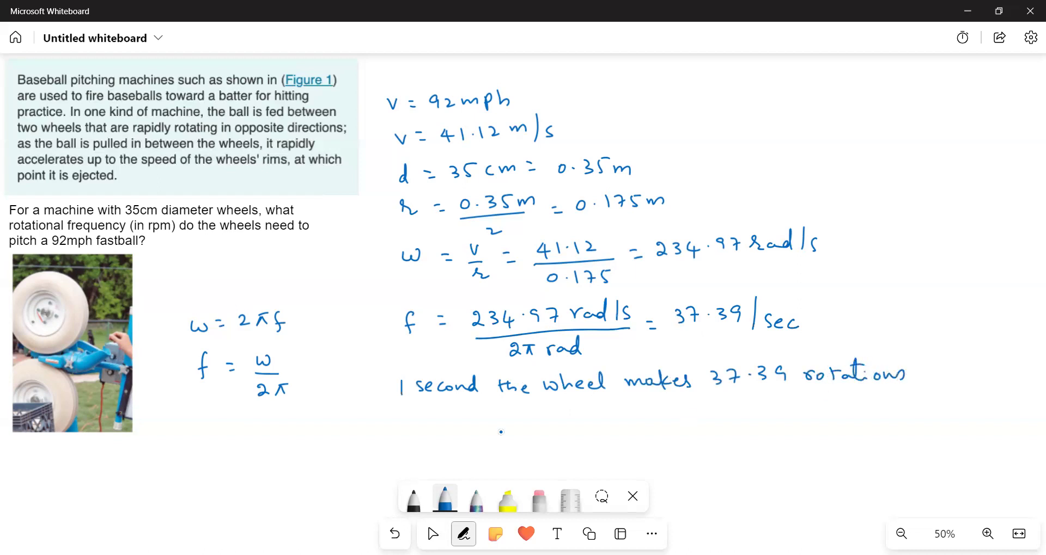
{"action": "mouse_move", "coordinate": [405, 412]}
{"action": "left_mouse_down"}
{"action": "mouse_move", "coordinate": [409, 426]}
{"action": "mouse_move", "coordinate": [497, 420]}
{"action": "mouse_move", "coordinate": [492, 408]}
{"action": "left_mouse_up"}
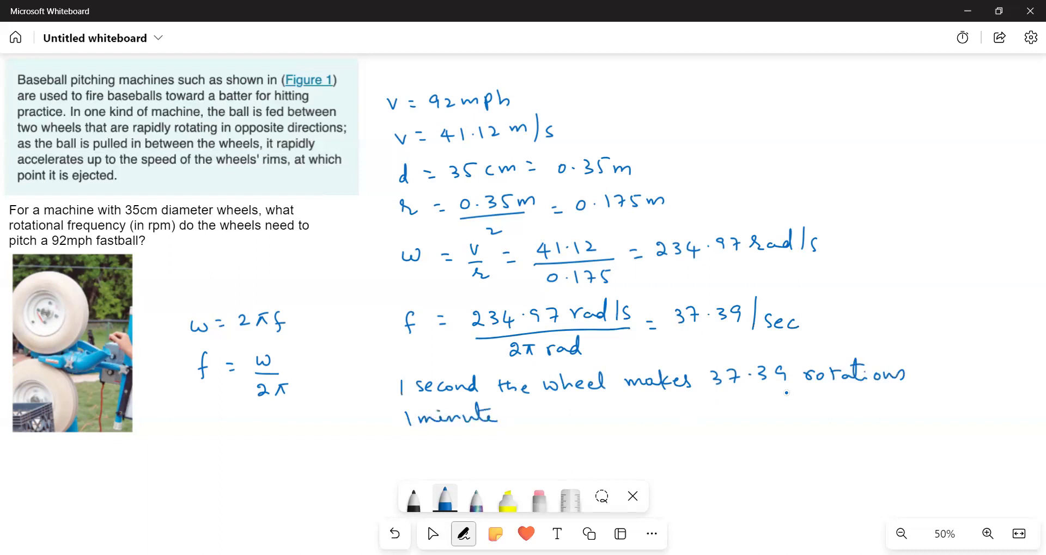
{"action": "left_click_drag", "start_coordinate": [752, 402], "coordinate": [758, 416]}
{"action": "left_click", "coordinate": [764, 421]}
{"action": "mouse_move", "coordinate": [180, 430]}
{"action": "left_mouse_down"}
{"action": "mouse_move", "coordinate": [179, 442]}
{"action": "mouse_move", "coordinate": [246, 431]}
{"action": "left_mouse_up"}
- Complete the note 1 min = 60 sec beside the formulas
{"action": "left_click_drag", "start_coordinate": [240, 437], "coordinate": [261, 433]}
{"action": "left_click_drag", "start_coordinate": [276, 429], "coordinate": [306, 434]}
{"action": "left_click_drag", "start_coordinate": [316, 427], "coordinate": [321, 435]}
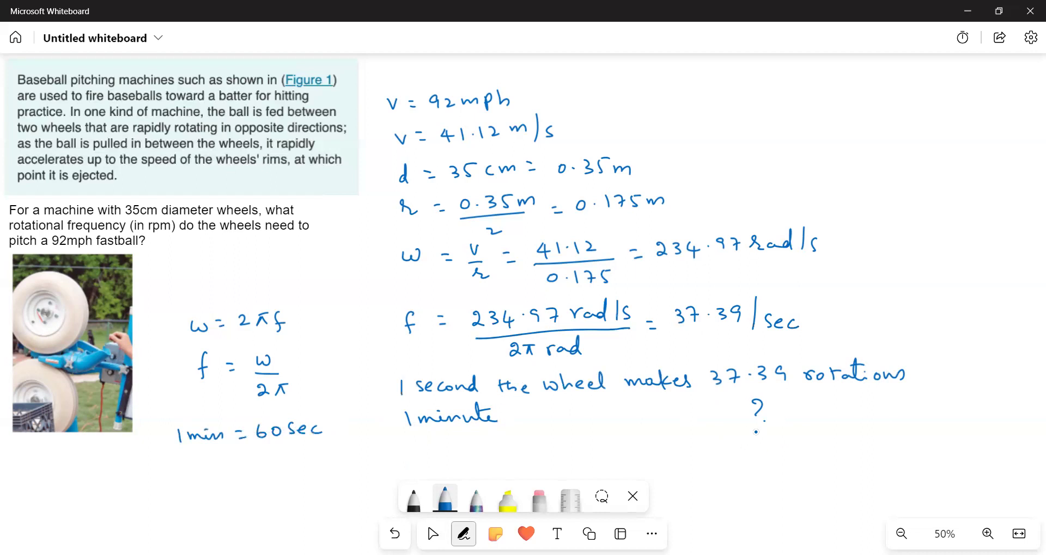
- Write f = 37.39 × 60 sec below the question mark
{"action": "mouse_move", "coordinate": [741, 444]}
{"action": "left_mouse_down"}
{"action": "mouse_move", "coordinate": [745, 455]}
{"action": "mouse_move", "coordinate": [765, 457]}
{"action": "left_mouse_up"}
{"action": "left_click_drag", "start_coordinate": [691, 443], "coordinate": [686, 466]}
{"action": "left_click_drag", "start_coordinate": [685, 458], "coordinate": [720, 452]}
{"action": "left_click_drag", "start_coordinate": [715, 458], "coordinate": [724, 458]}
{"action": "mouse_move", "coordinate": [791, 442]}
{"action": "left_mouse_down"}
{"action": "mouse_move", "coordinate": [794, 454]}
{"action": "mouse_move", "coordinate": [833, 453]}
{"action": "left_mouse_up"}
{"action": "mouse_move", "coordinate": [833, 444]}
{"action": "left_mouse_down"}
{"action": "mouse_move", "coordinate": [822, 453]}
{"action": "mouse_move", "coordinate": [857, 443]}
{"action": "left_mouse_up"}
{"action": "mouse_move", "coordinate": [879, 437]}
{"action": "left_mouse_down"}
{"action": "mouse_move", "coordinate": [870, 456]}
{"action": "mouse_move", "coordinate": [893, 452]}
{"action": "left_mouse_up"}
{"action": "left_click_drag", "start_coordinate": [901, 445], "coordinate": [899, 452]}
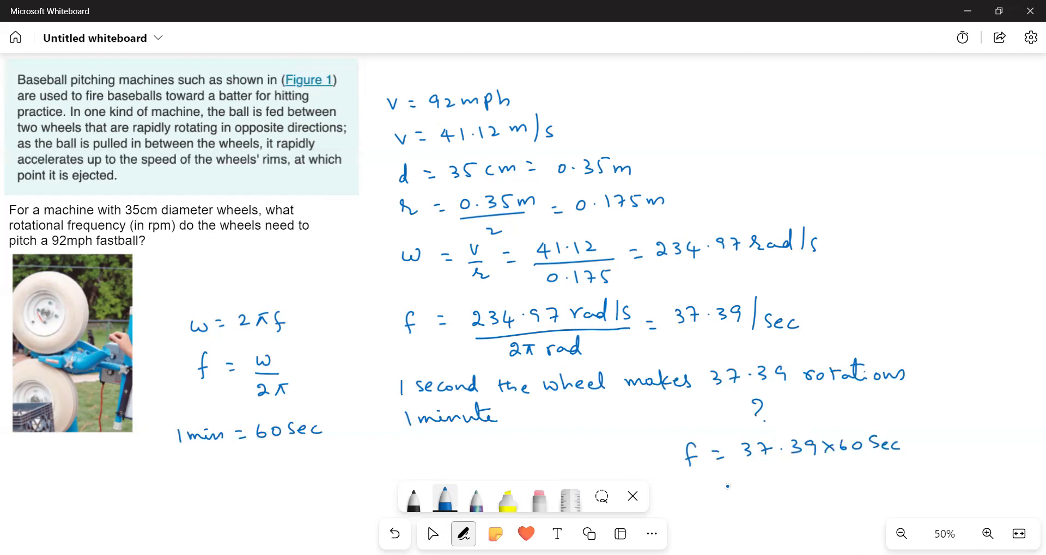
- Write the answer = 2243.75 RPM and underline it twice
{"action": "left_click_drag", "start_coordinate": [727, 486], "coordinate": [736, 488]}
{"action": "left_click_drag", "start_coordinate": [731, 495], "coordinate": [762, 497]}
{"action": "left_click_drag", "start_coordinate": [763, 485], "coordinate": [791, 500]}
{"action": "left_click_drag", "start_coordinate": [801, 484], "coordinate": [804, 496]}
{"action": "left_click", "coordinate": [820, 490]}
{"action": "mouse_move", "coordinate": [826, 483]}
{"action": "left_mouse_down"}
{"action": "mouse_move", "coordinate": [831, 497]}
{"action": "mouse_move", "coordinate": [855, 480]}
{"action": "left_mouse_up"}
{"action": "left_click_drag", "start_coordinate": [871, 481], "coordinate": [888, 495]}
{"action": "left_click_drag", "start_coordinate": [889, 482], "coordinate": [917, 490]}
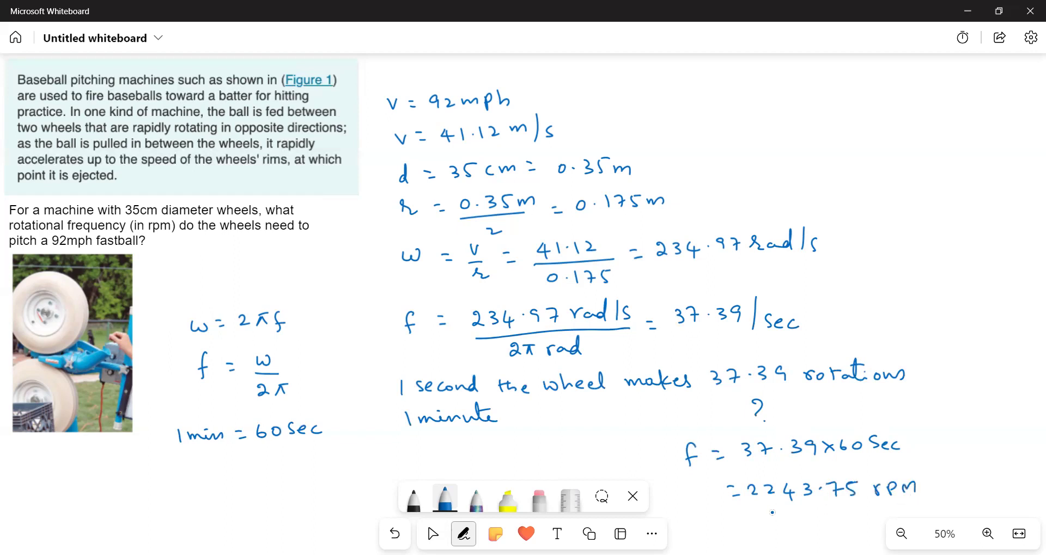
{"action": "left_click_drag", "start_coordinate": [752, 511], "coordinate": [860, 504]}
{"action": "left_click_drag", "start_coordinate": [754, 522], "coordinate": [861, 516]}
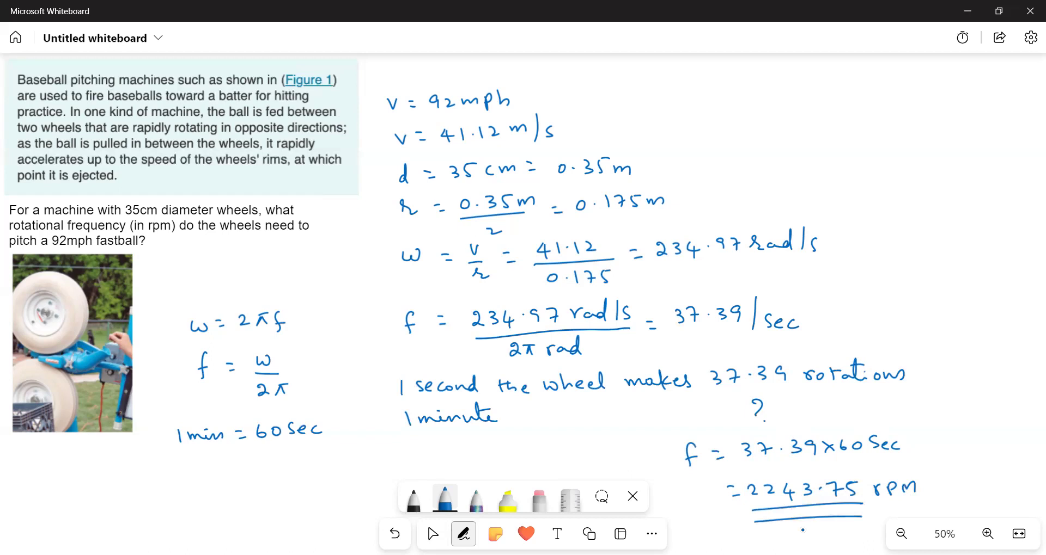